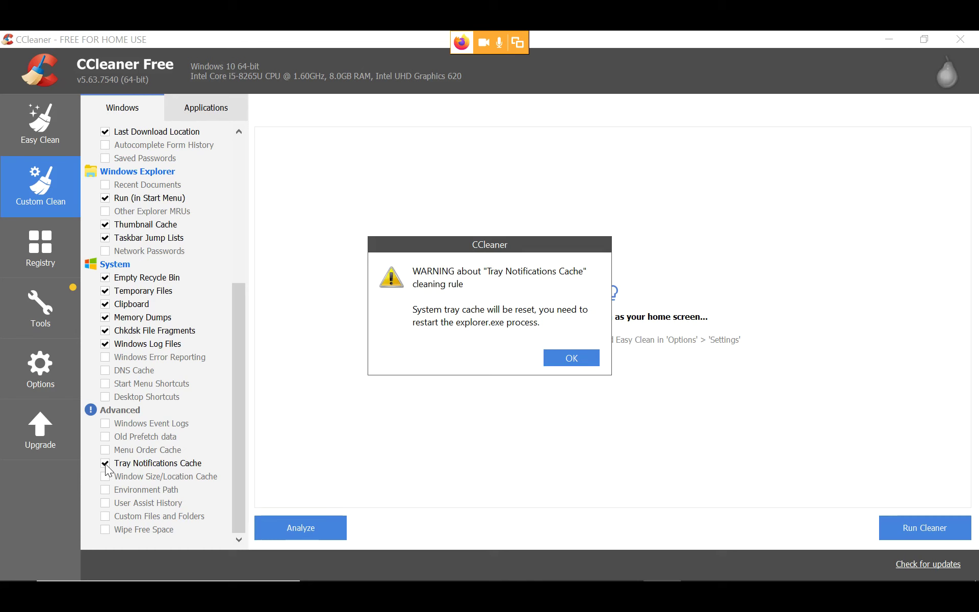
Step: Acknowledge the Tray Notifications Cache warning and review the Registry Cleaner categories, including Missing Shared DLLs, Unused File Extensions, and ActiveX and Class Issues
key("Return")
left_click(54, 258)
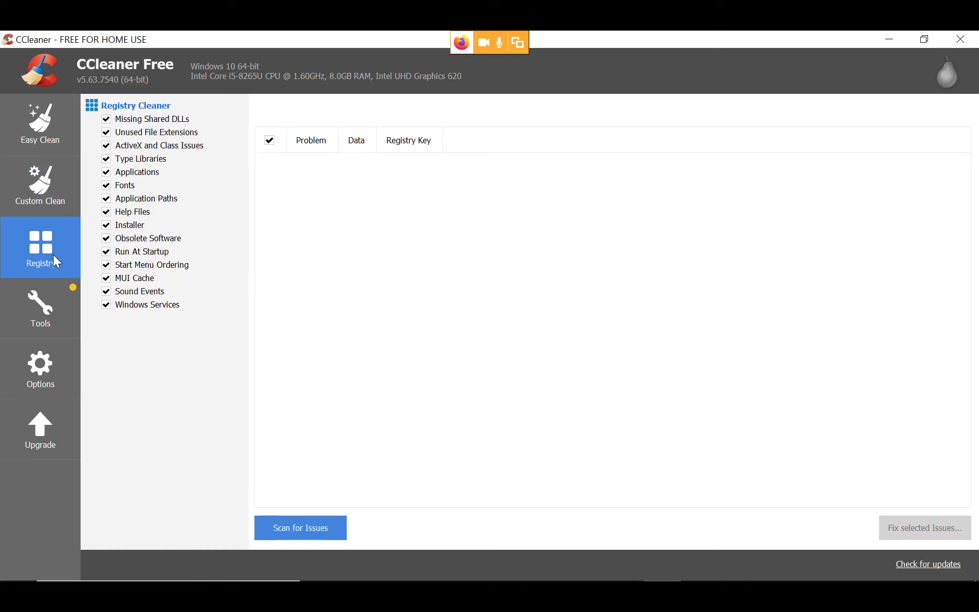
left_click(157, 317)
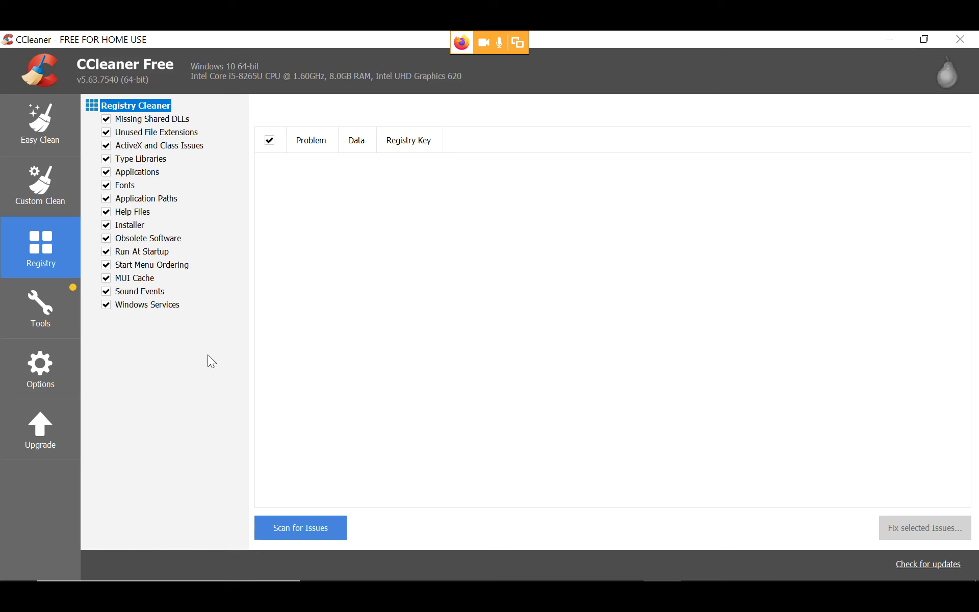
left_click(411, 143)
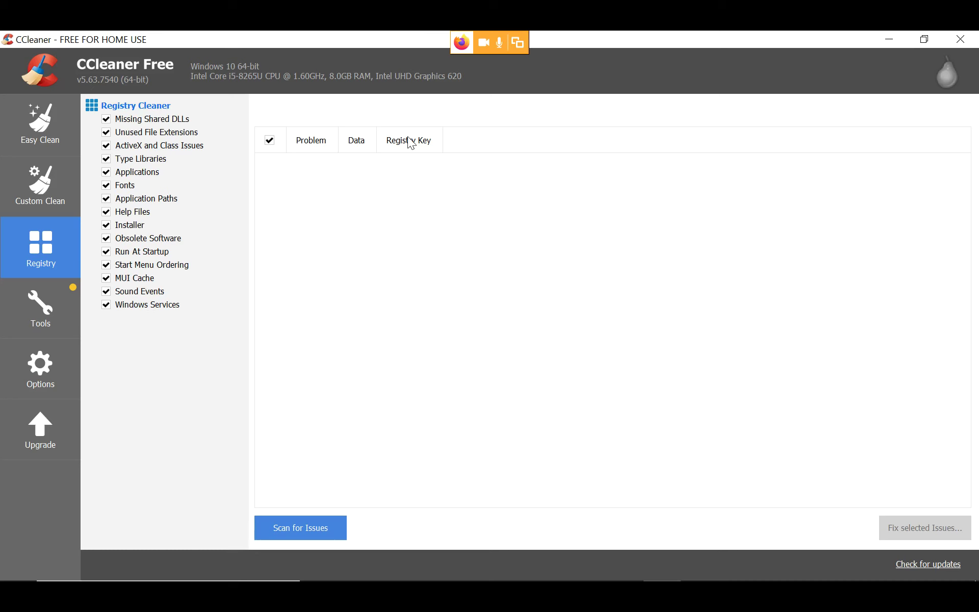
left_click(164, 121)
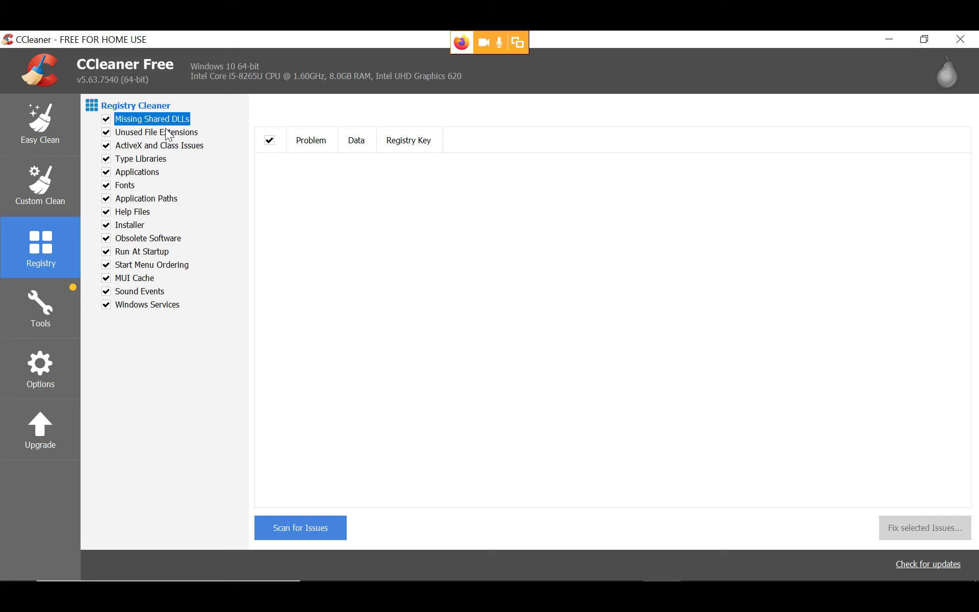
left_click(166, 133)
left_click(162, 146)
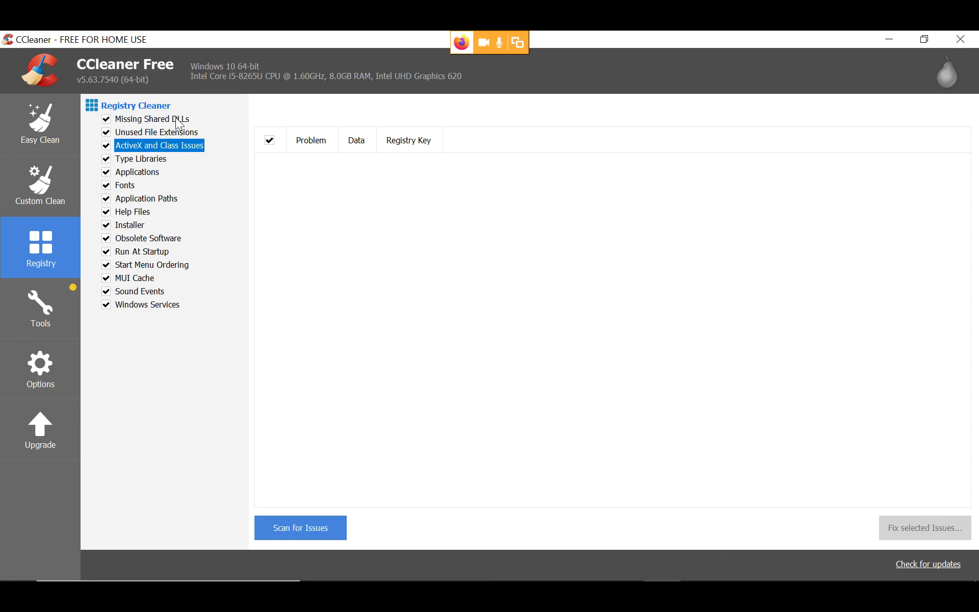
Step: Look through the Disk Analyzer, Duplicate Finder, System Restore and Drive Wiper tools
left_click(46, 323)
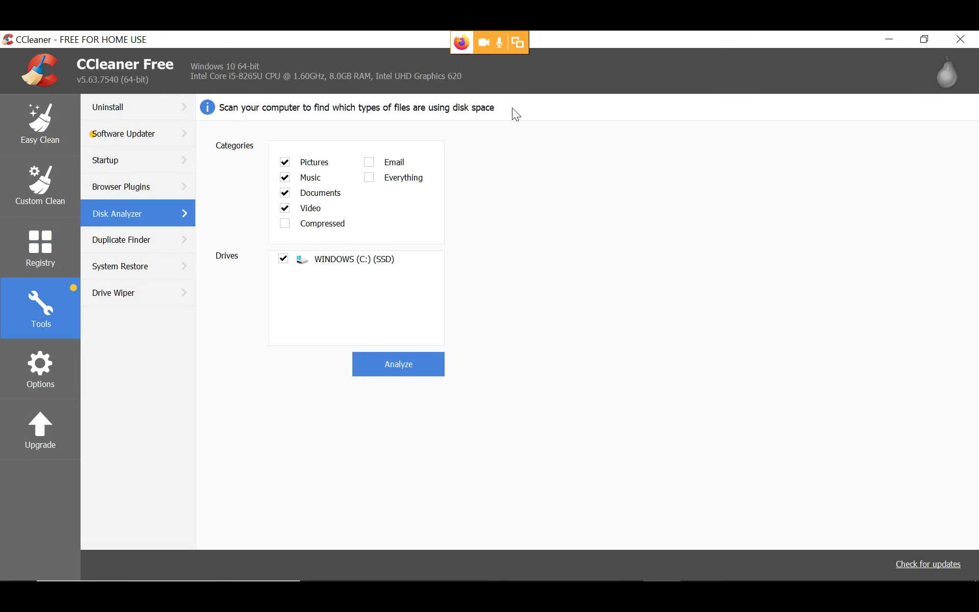
left_click(166, 249)
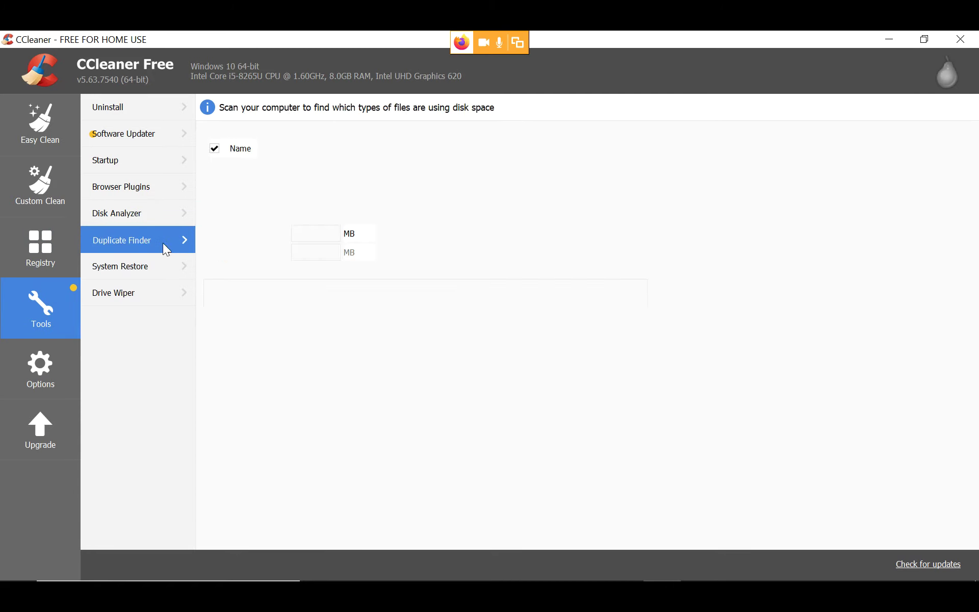
left_click(149, 266)
left_click(146, 292)
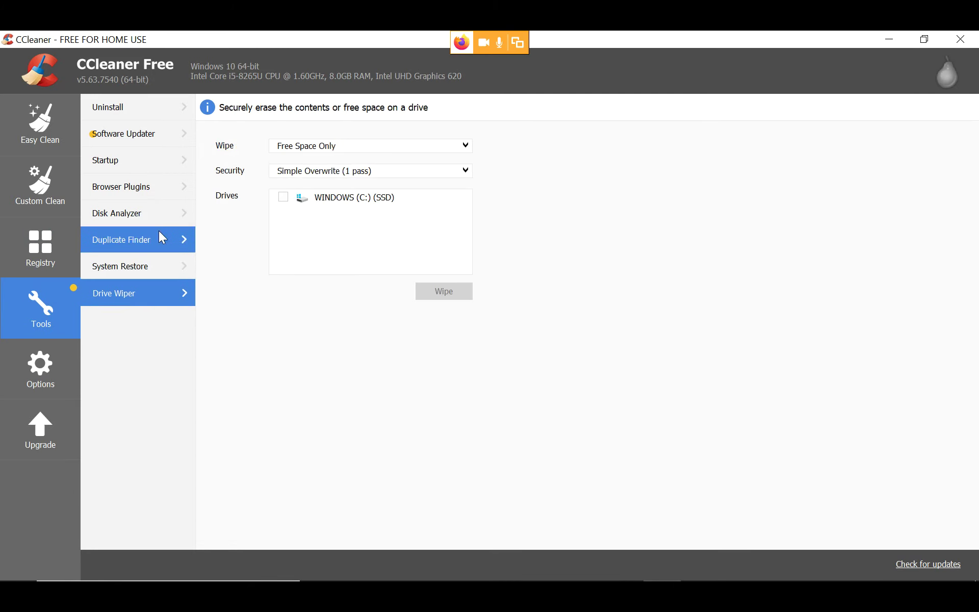
Step: Review the Users, Smart Cleaning and Cookies options, dismissing the request to close Google Chrome
left_click(55, 372)
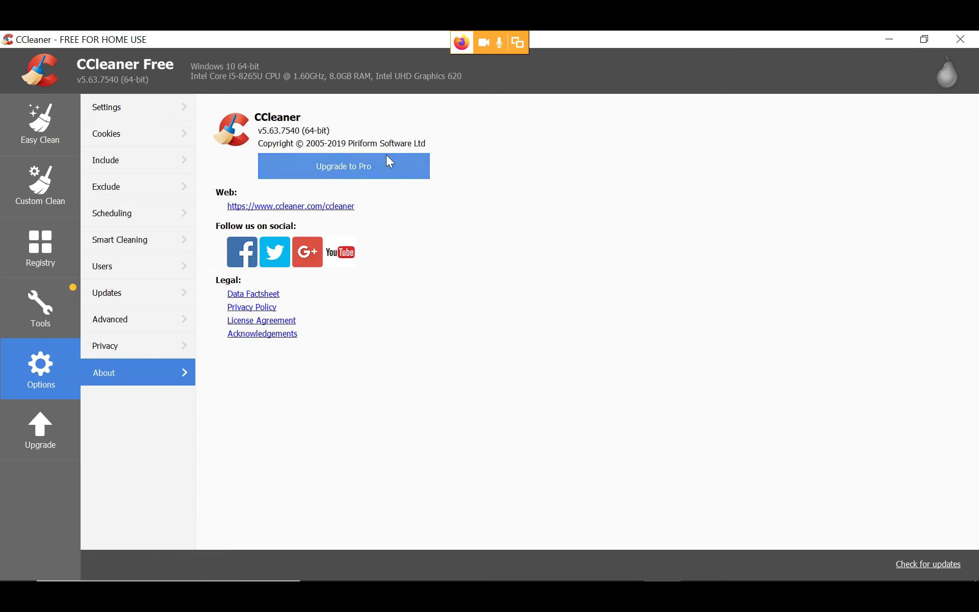
left_click(121, 265)
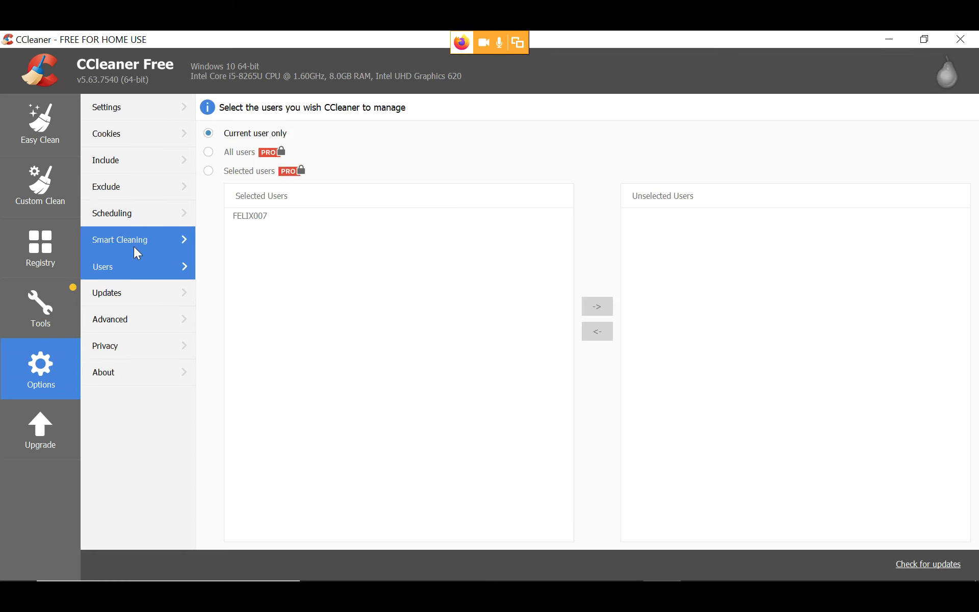
left_click(136, 243)
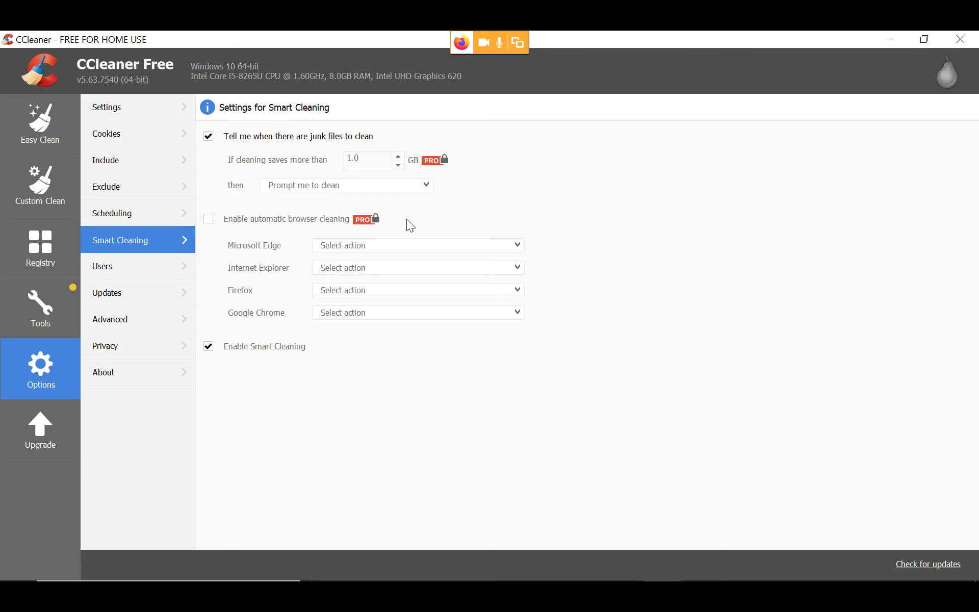
left_click(114, 136)
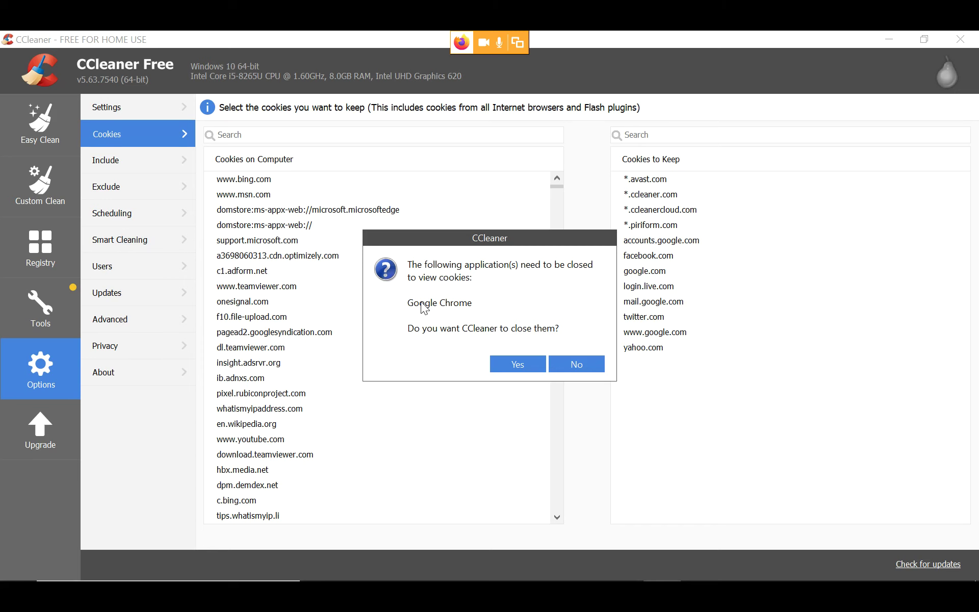
key("Escape")
Step: Review the Exclude, Smart Cleaning and Scheduling options for automatic cleaning
left_click(121, 188)
left_click(131, 217)
left_click(137, 246)
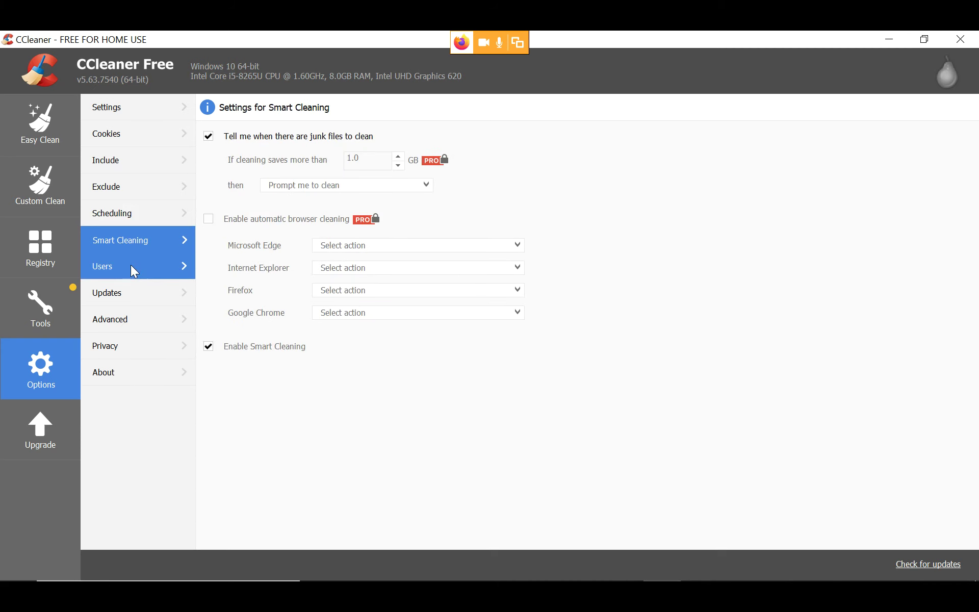
left_click(130, 213)
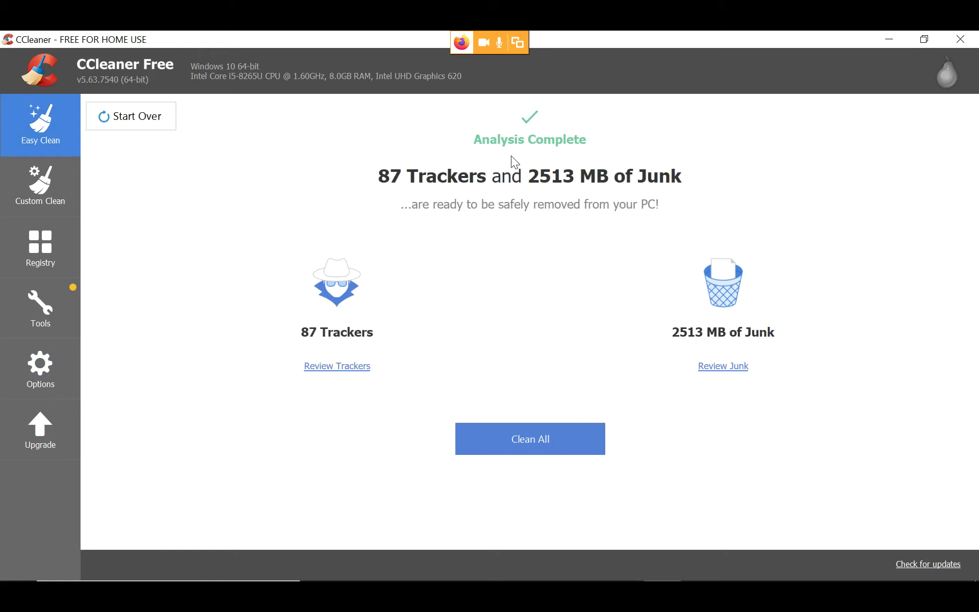
left_click(48, 377)
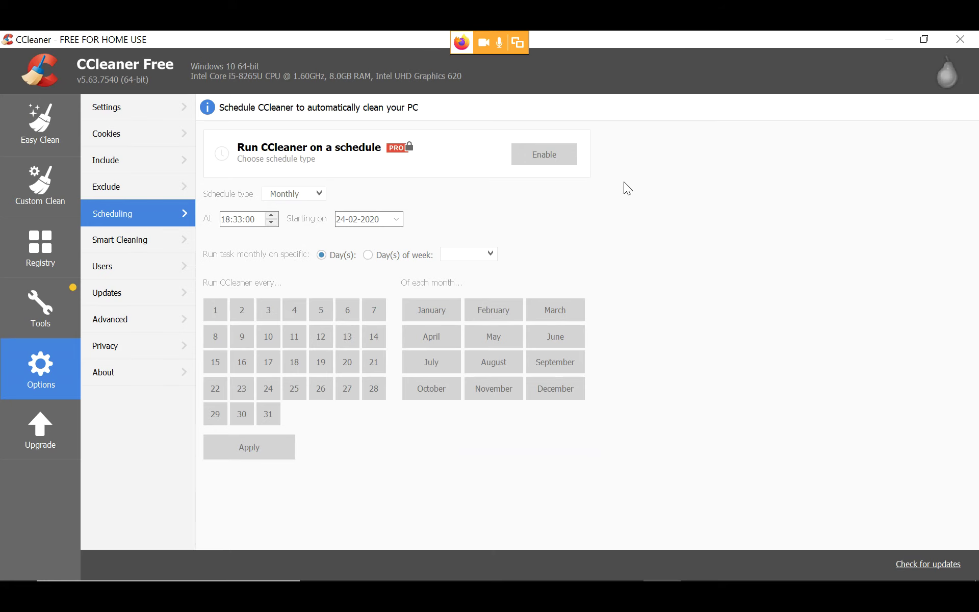
Step: Open the Module 06 - System hacking notes from the CEH NOTES folder and add blank lines below the ccleaner entry
left_click(608, 564)
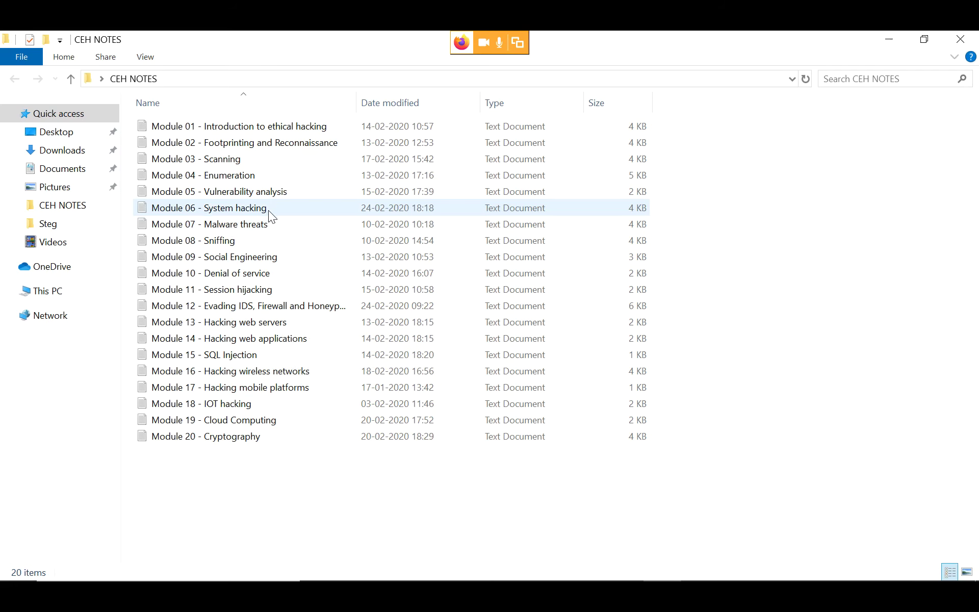
double_click(268, 209)
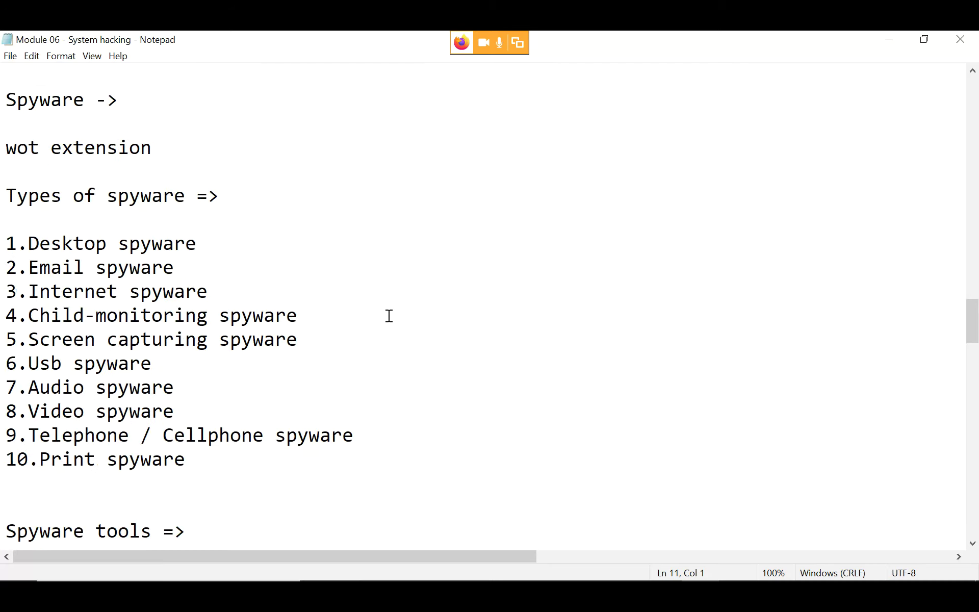
scroll(389, 316, "down", 3)
scroll(389, 316, "down", 20)
left_click(389, 316)
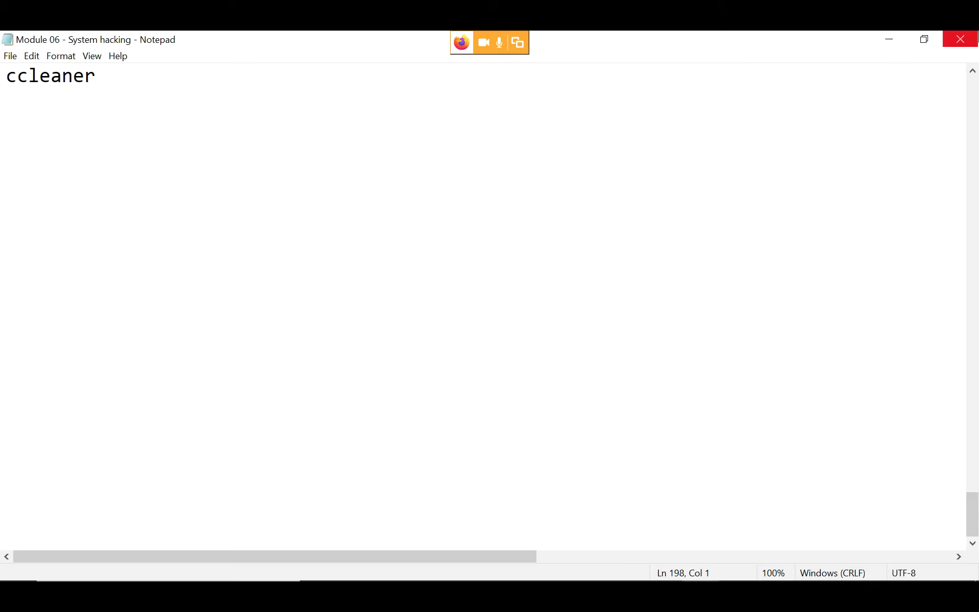
key("Return")
key("Return")
key("Return")
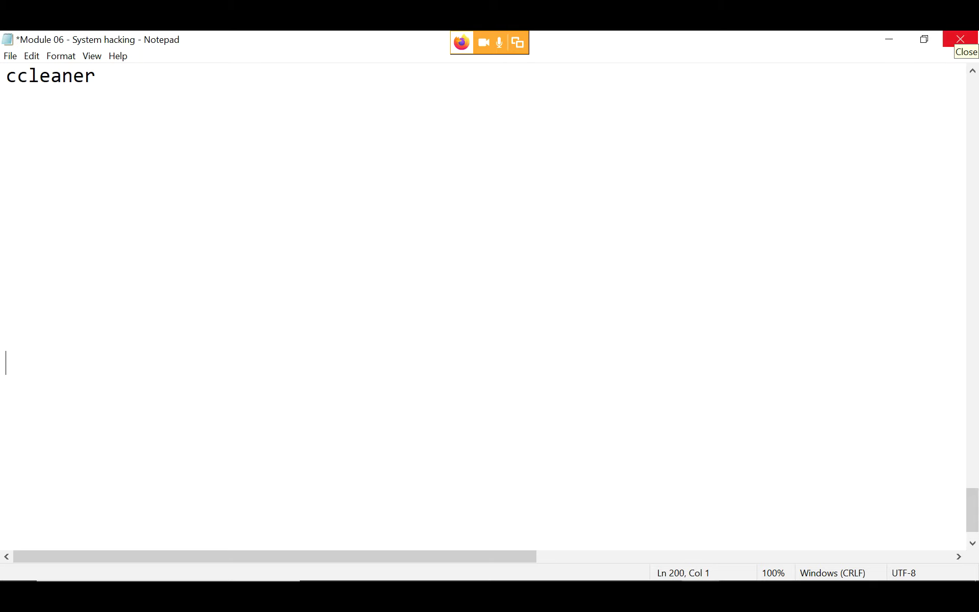
scroll(916, 160, "down", 1)
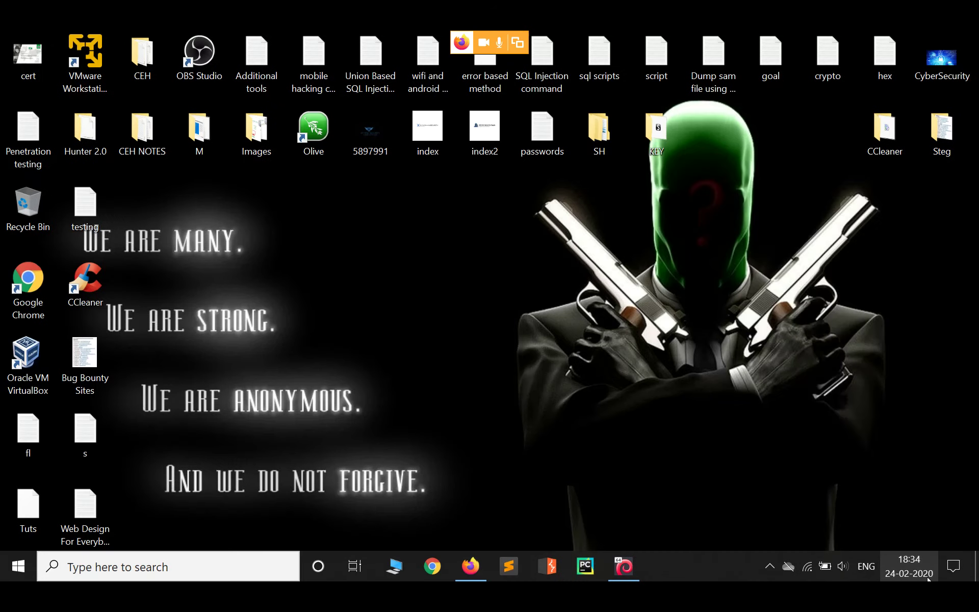
left_click(928, 578)
left_click(583, 415)
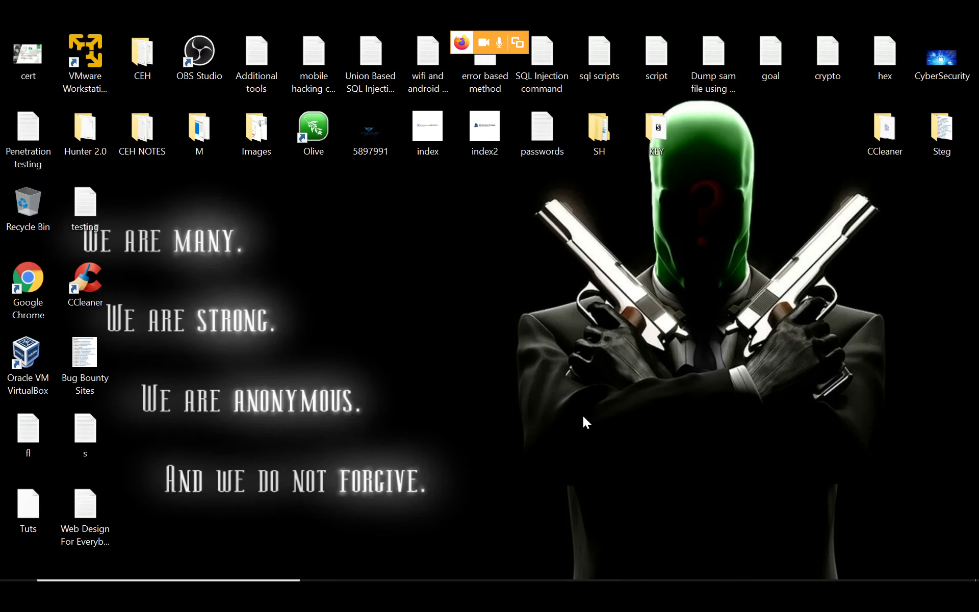